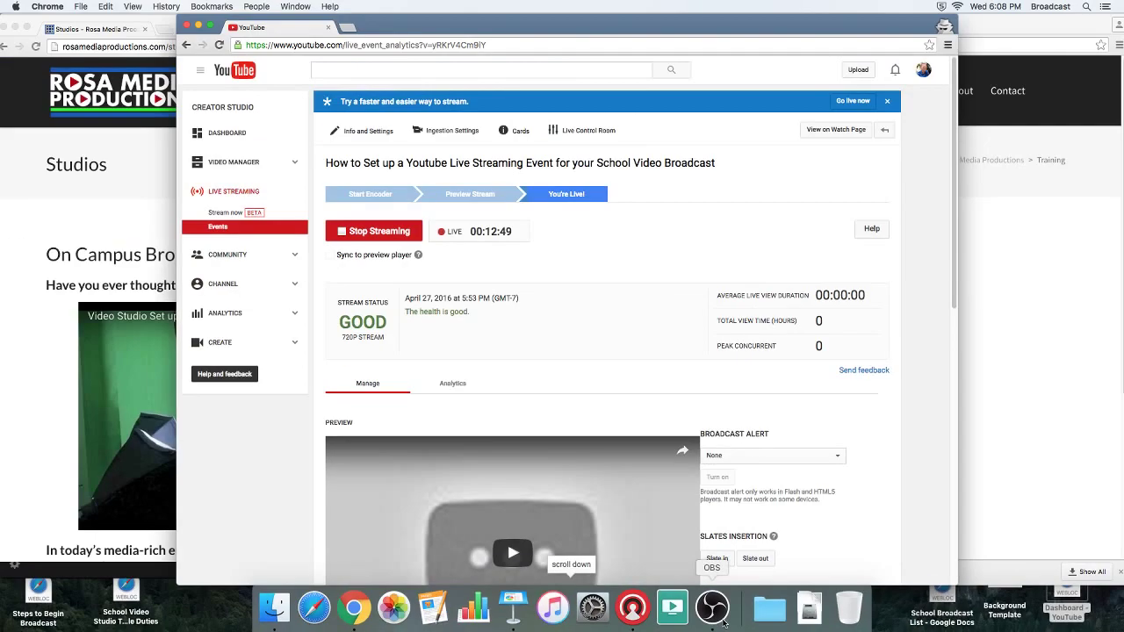
- Check the OBS encoder while streaming, then clear every window to reveal the desktop shortcuts
{"action": "left_click", "coordinate": [714, 608]}
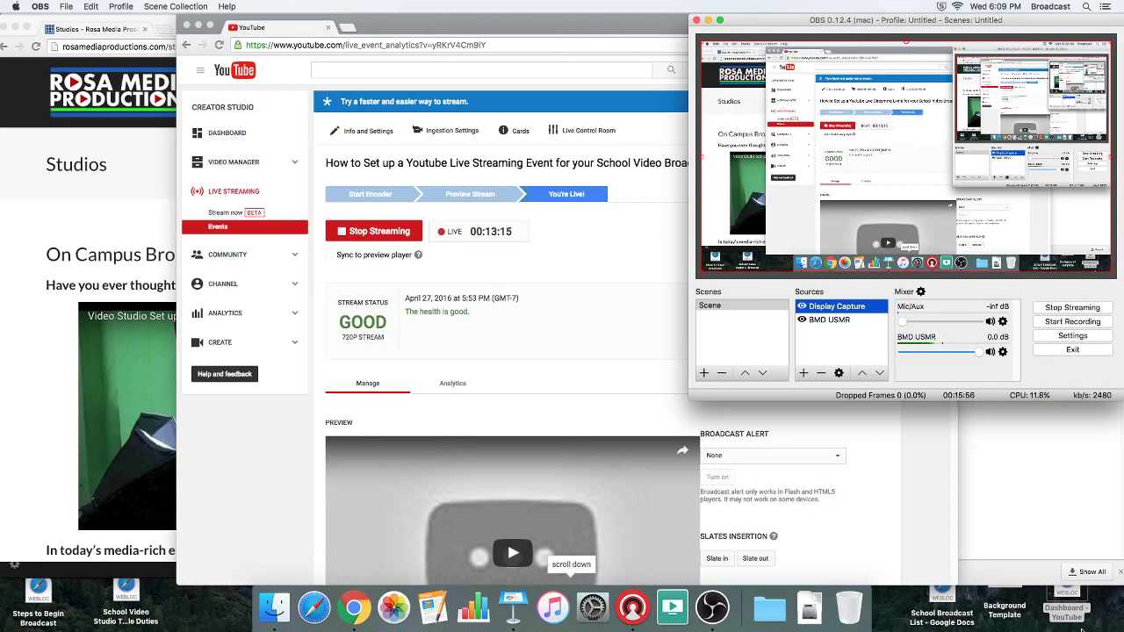
{"action": "key", "text": "F11"}
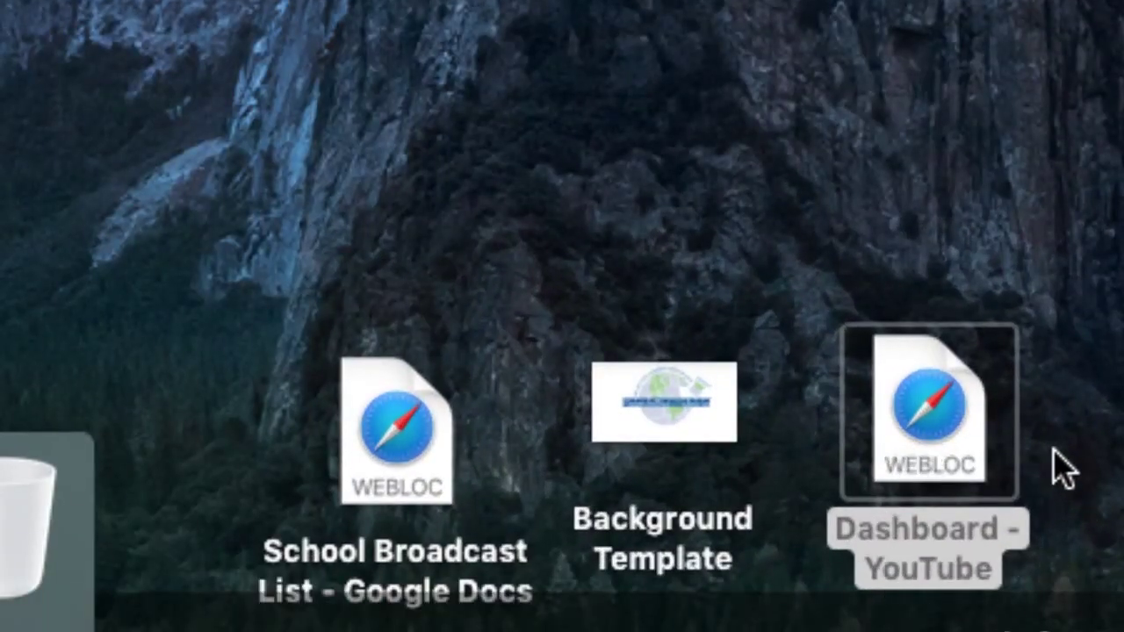
- Open the Dashboard - YouTube shortcut and go to Live Streaming > Events
{"action": "double_click", "coordinate": [943, 462]}
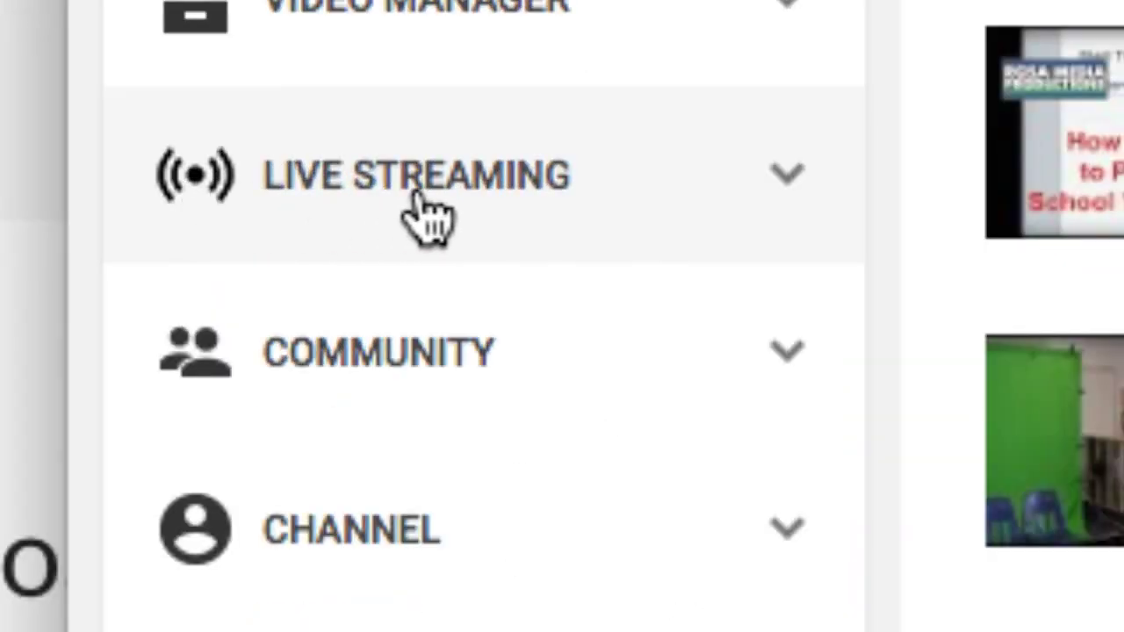
{"action": "left_click", "coordinate": [428, 218]}
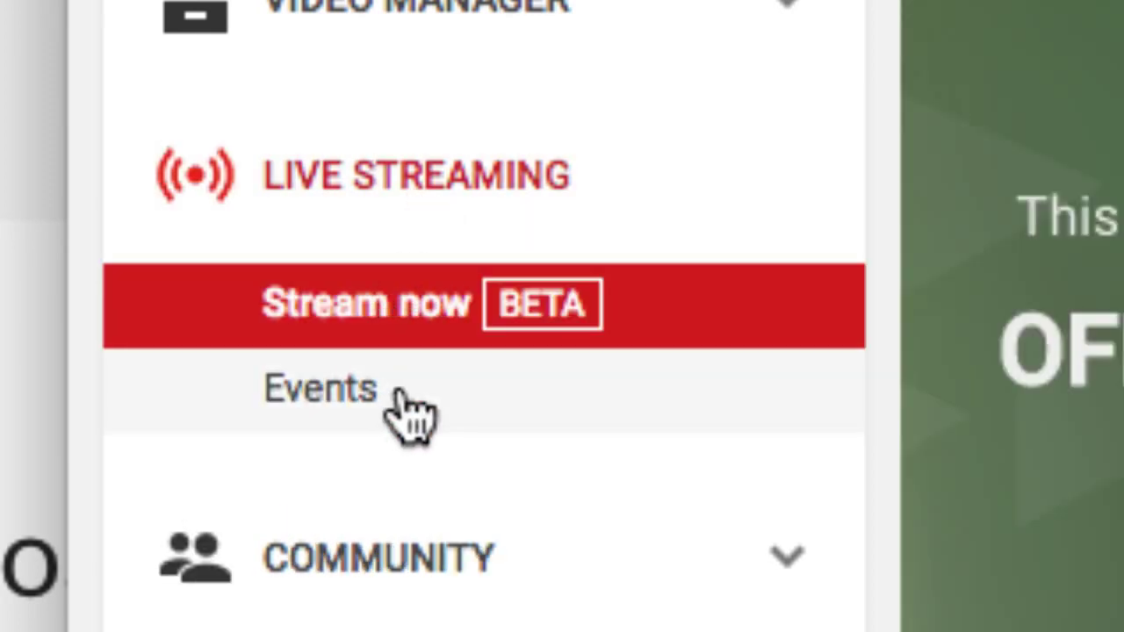
{"action": "left_click", "coordinate": [316, 396]}
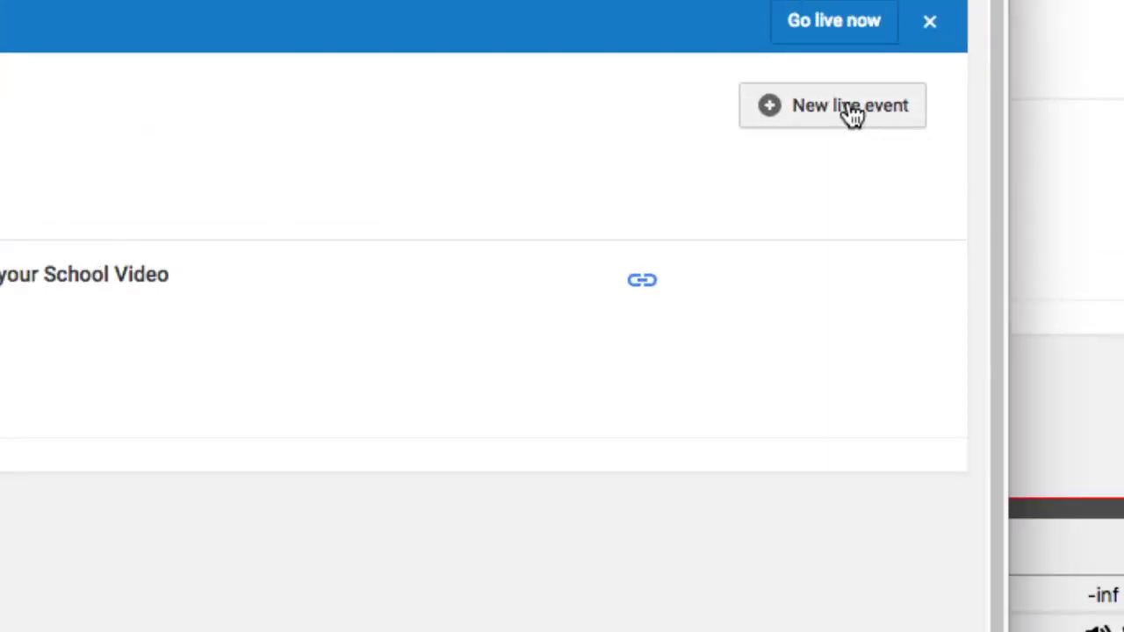
- Start a new live event titled 'Studio Test' with Unlisted privacy
{"action": "left_click", "coordinate": [829, 117]}
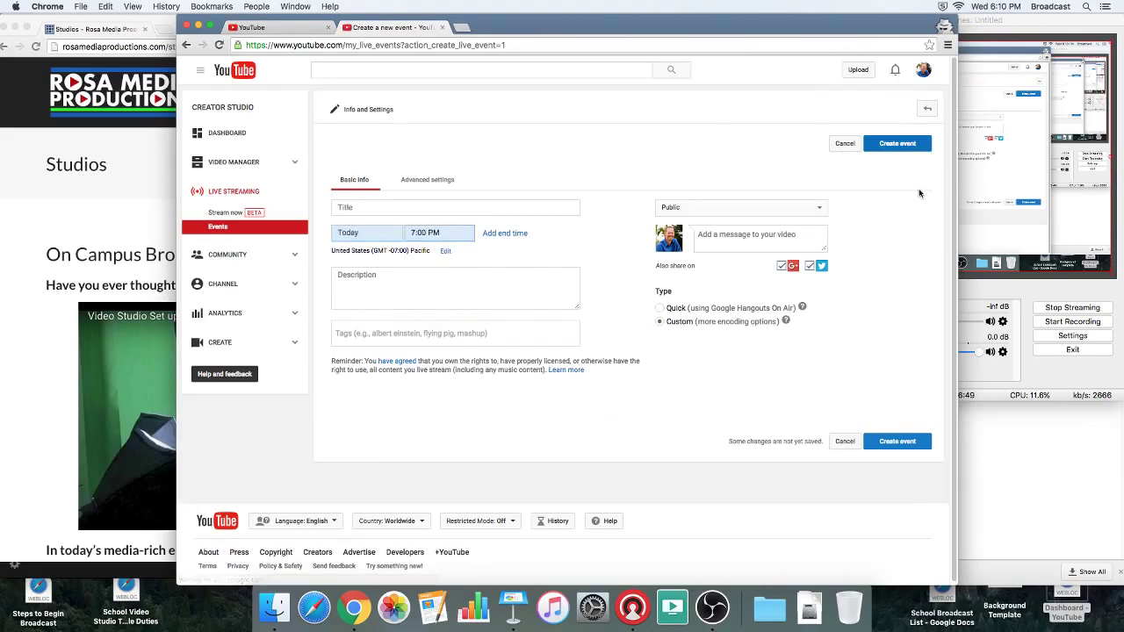
{"action": "key", "text": "super+grave"}
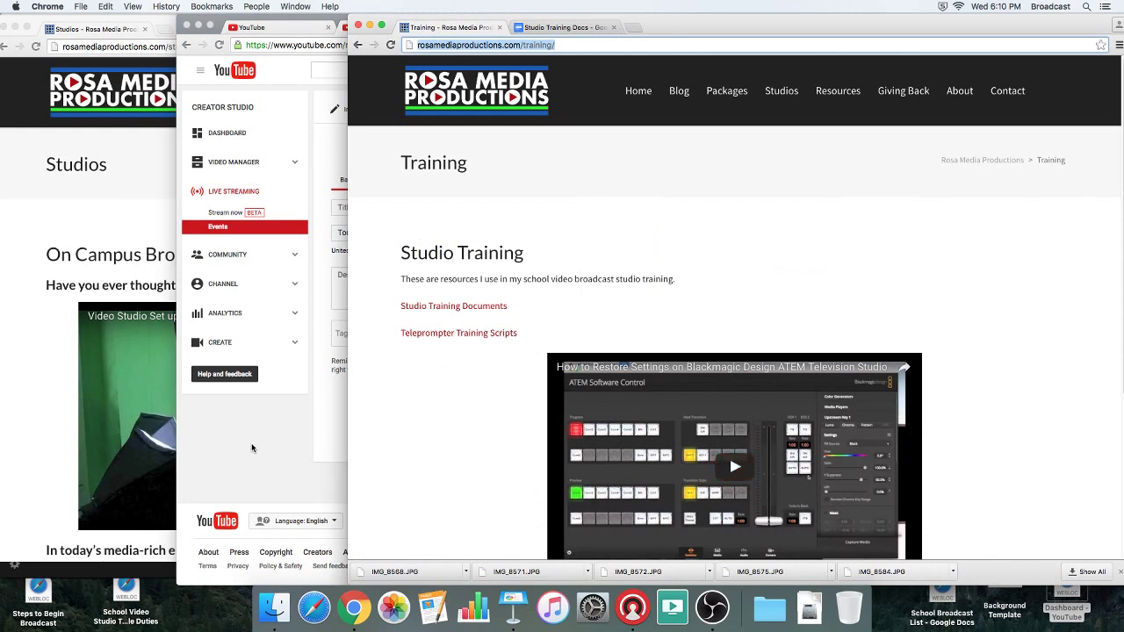
{"action": "left_click", "coordinate": [458, 277]}
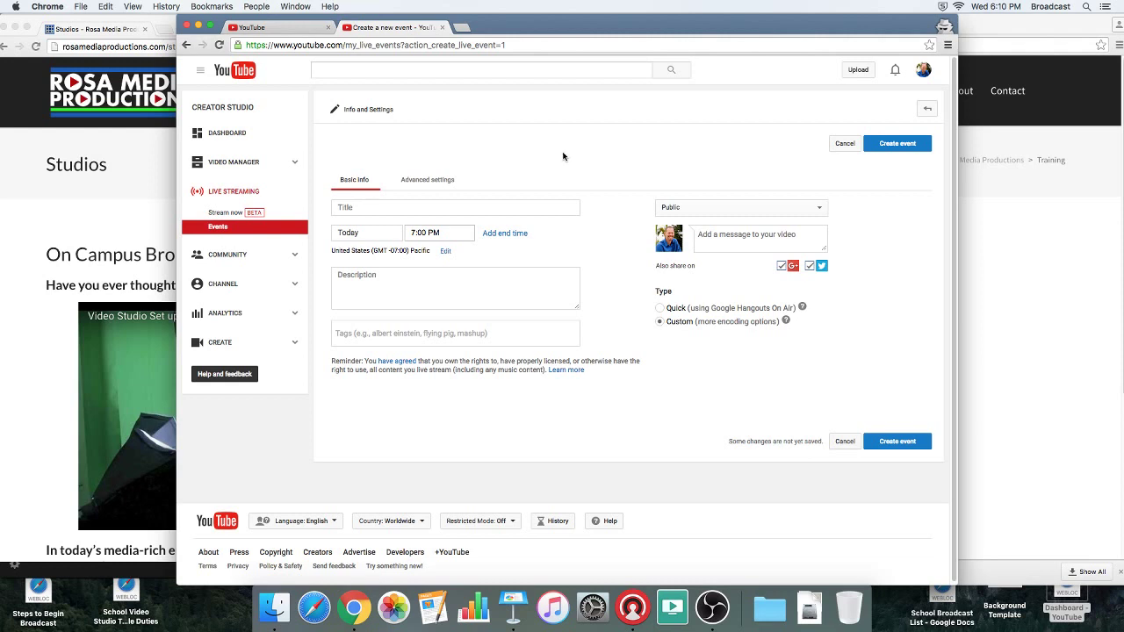
{"action": "left_click", "coordinate": [351, 209]}
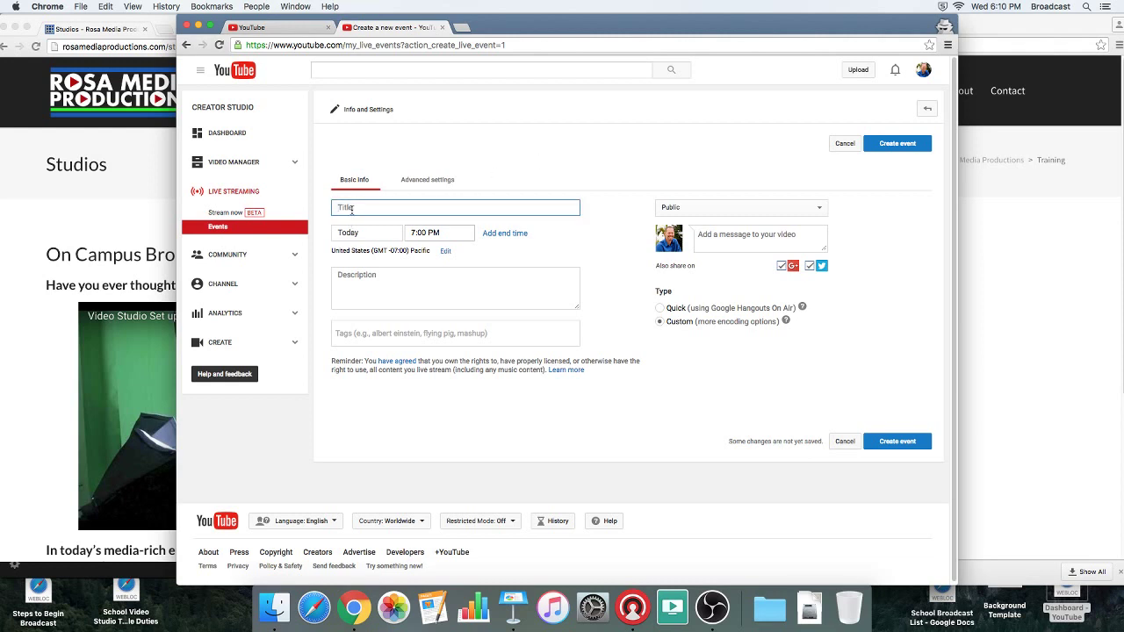
{"action": "type", "text": "Studio Test"}
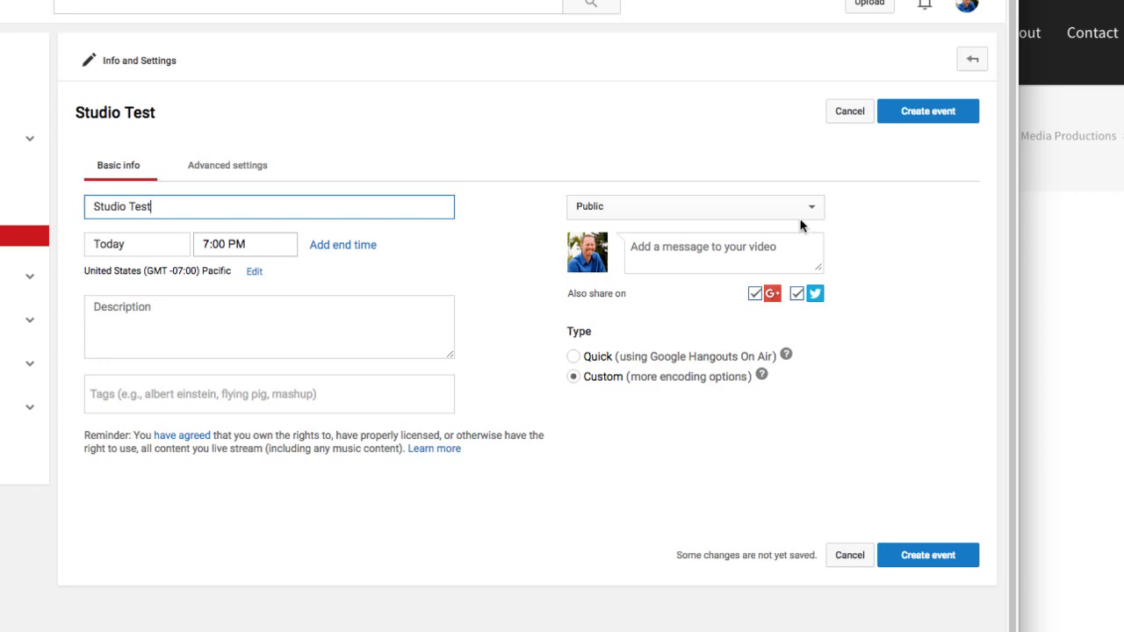
{"action": "left_click", "coordinate": [817, 214]}
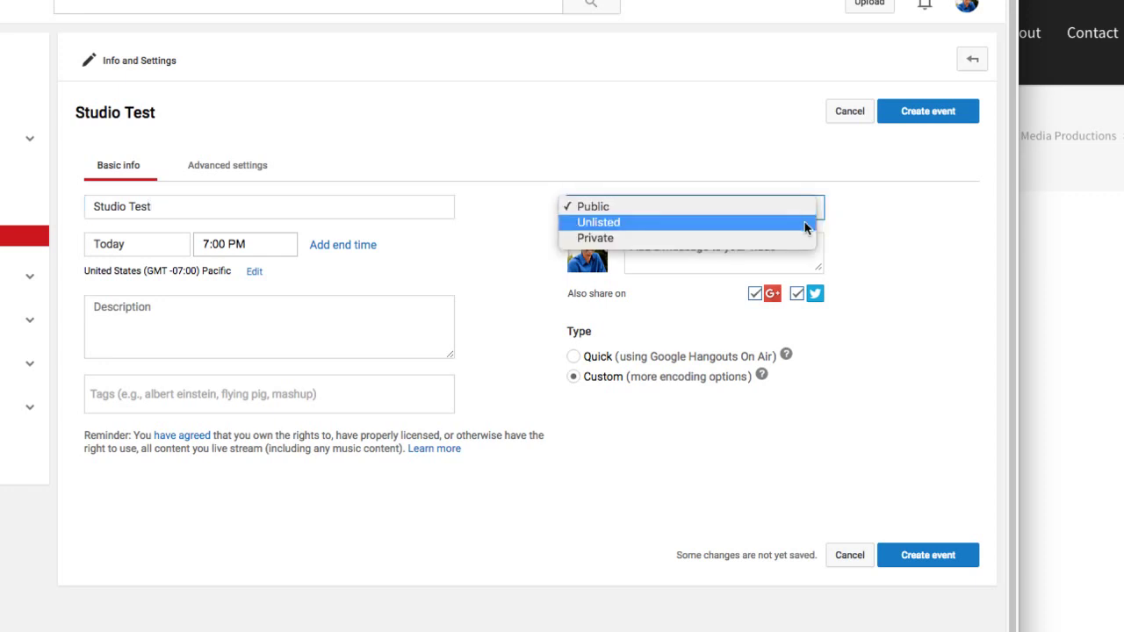
{"action": "left_click", "coordinate": [803, 230]}
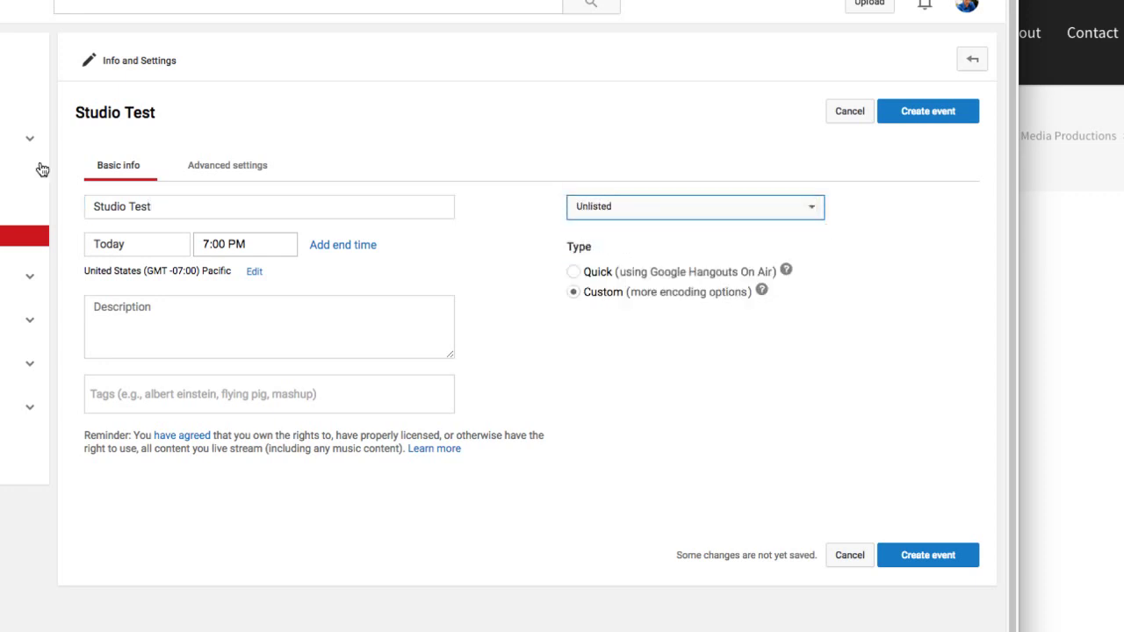
- Create the Studio Test event and set its ingestion stream to BMD USMR to OBS (720p)
{"action": "left_click", "coordinate": [945, 121]}
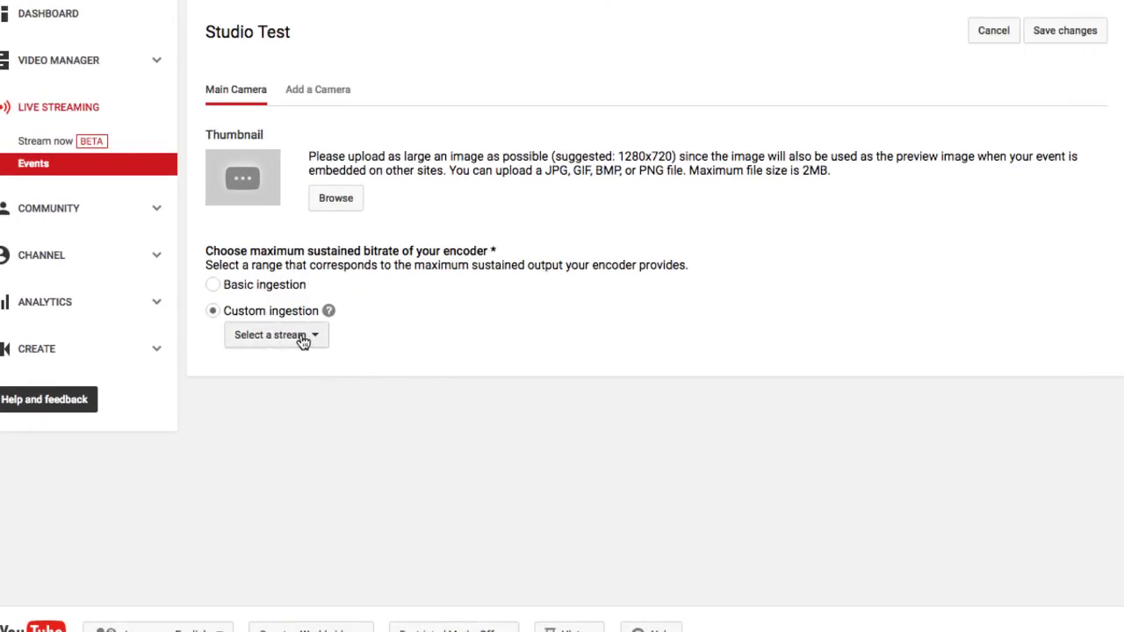
{"action": "left_click", "coordinate": [312, 340]}
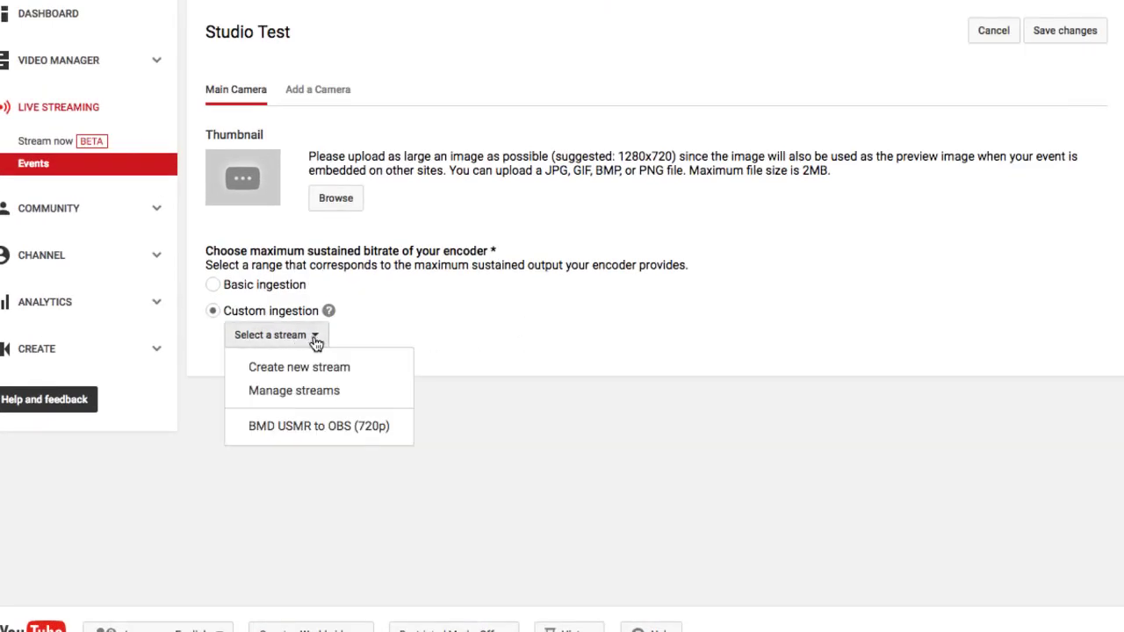
{"action": "left_click", "coordinate": [319, 433]}
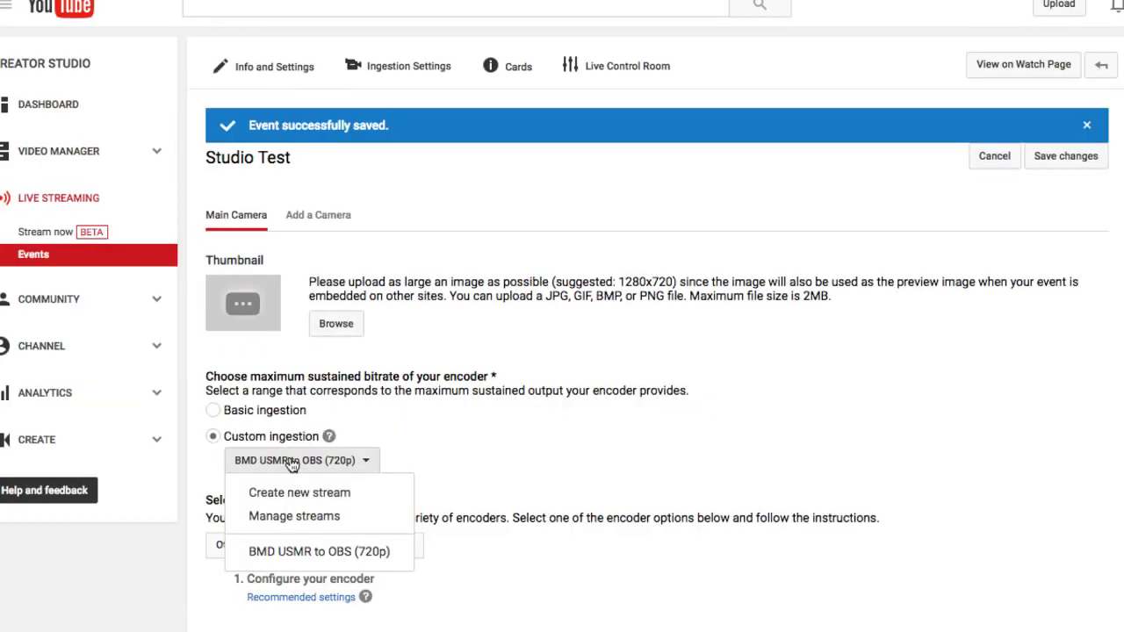
{"action": "left_click", "coordinate": [446, 461]}
{"action": "left_click", "coordinate": [309, 468]}
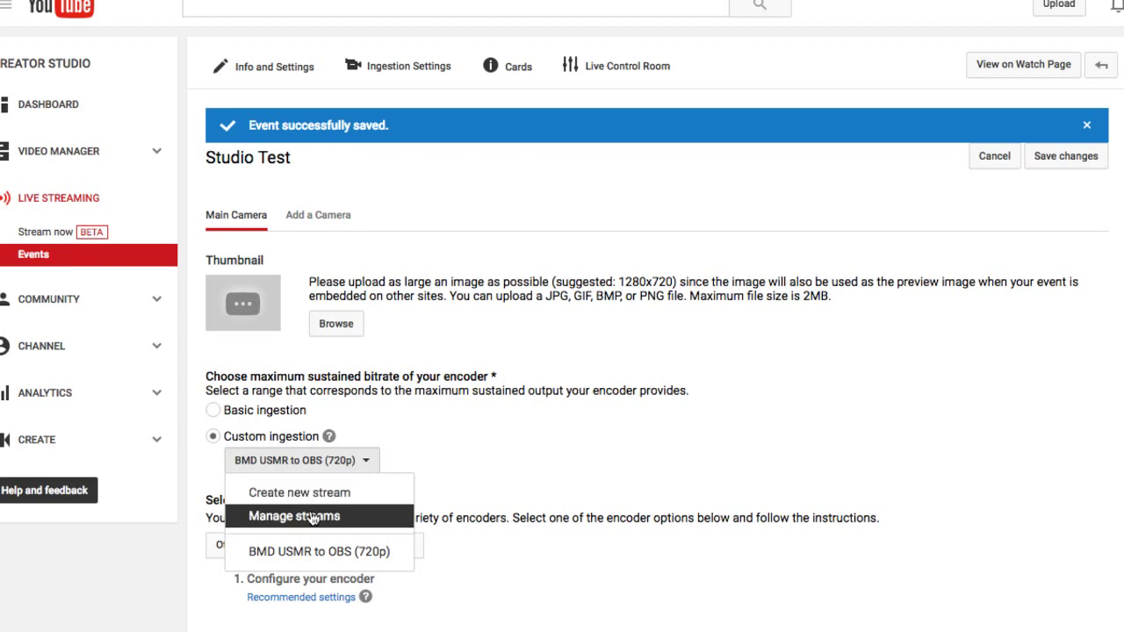
{"action": "left_click", "coordinate": [271, 551]}
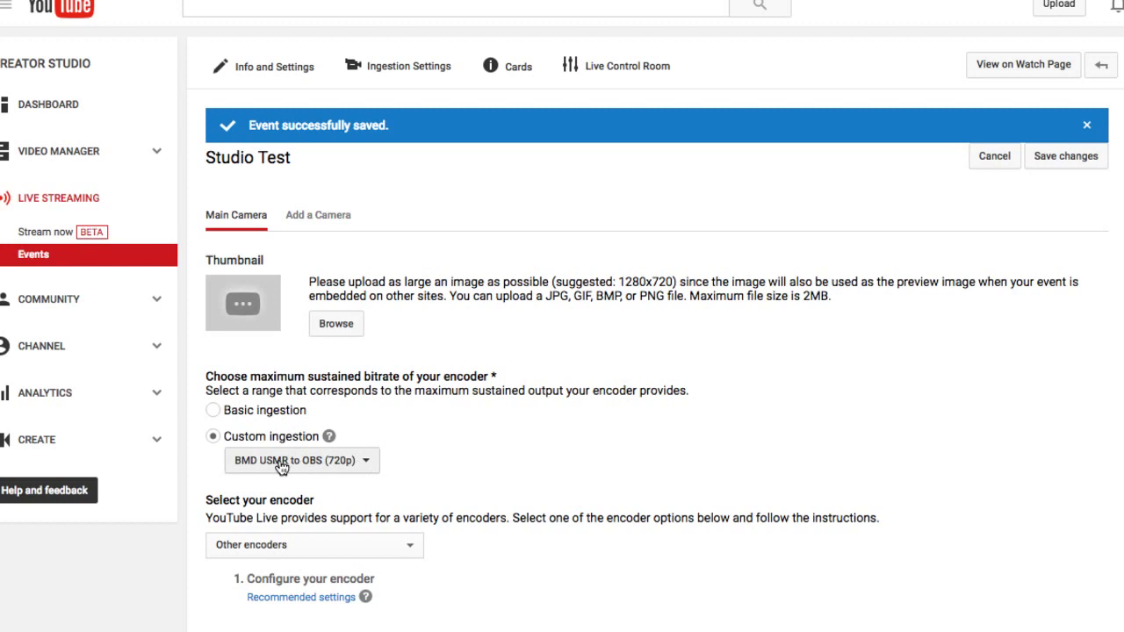
- Save the ingestion settings and go to Studio Test's Live Control Room
{"action": "left_click", "coordinate": [1073, 158]}
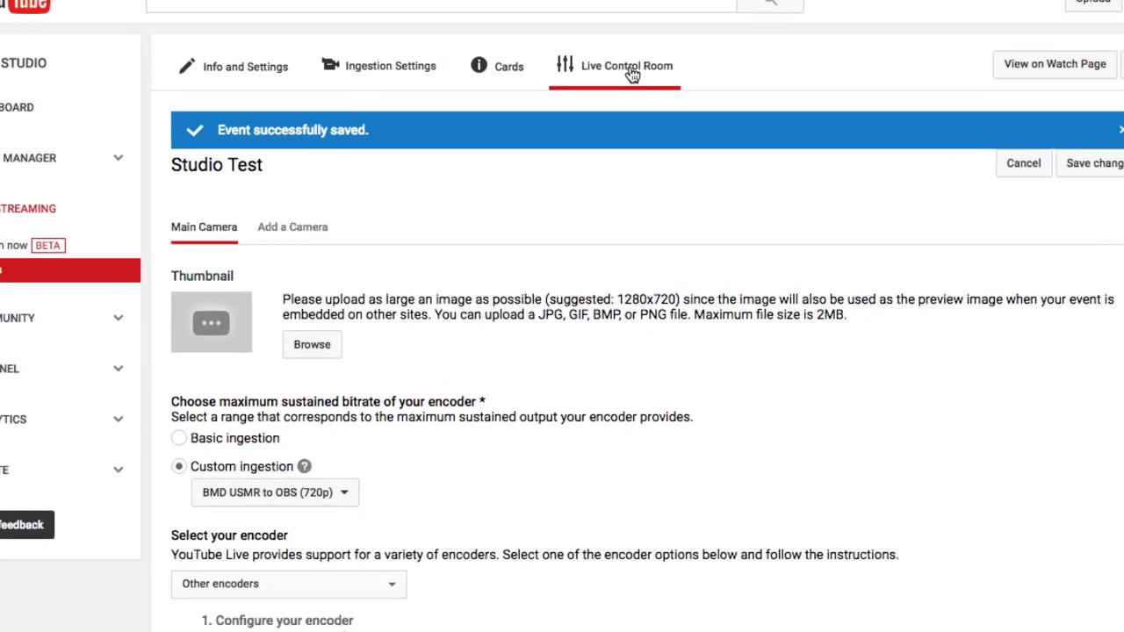
{"action": "left_click", "coordinate": [634, 77]}
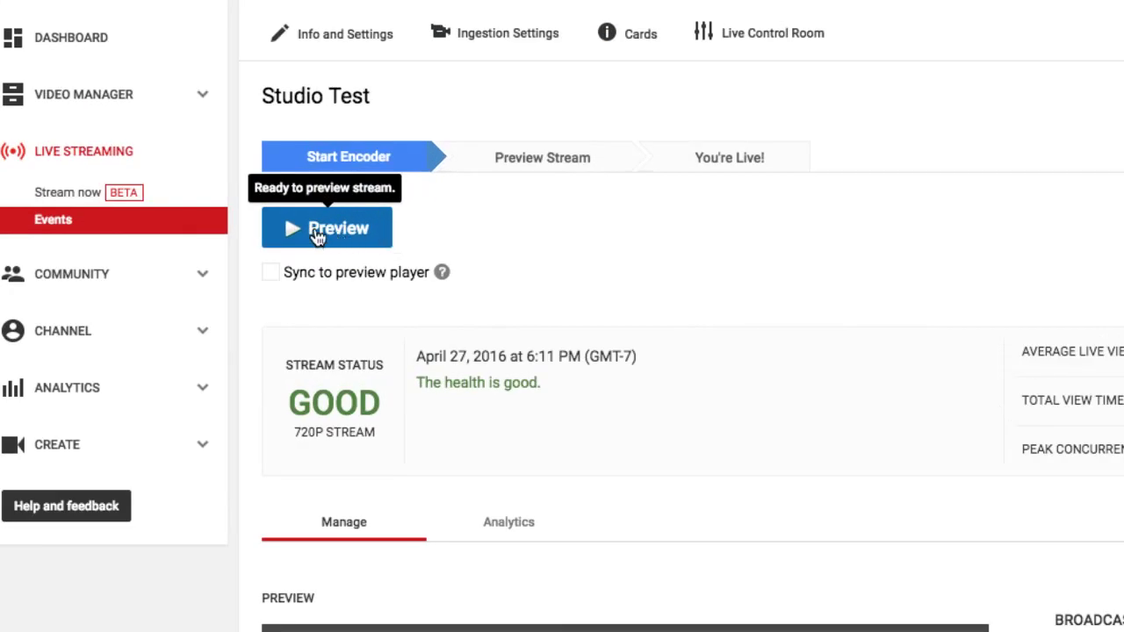
- Start the Studio Test stream preview and confirm it
{"action": "left_click", "coordinate": [355, 234]}
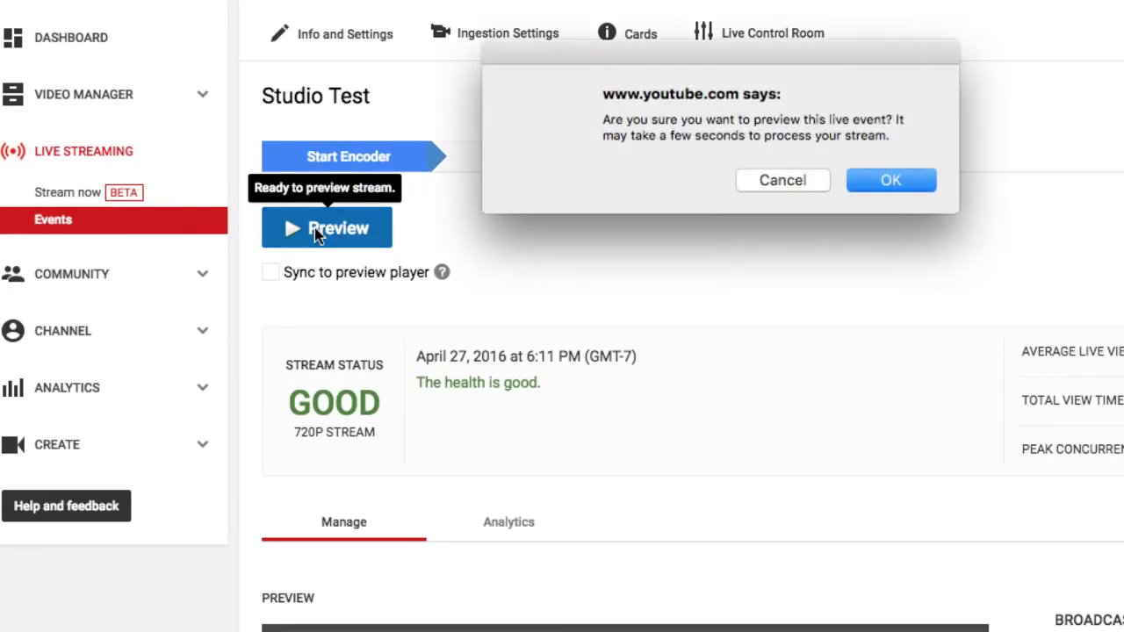
{"action": "left_click", "coordinate": [895, 184]}
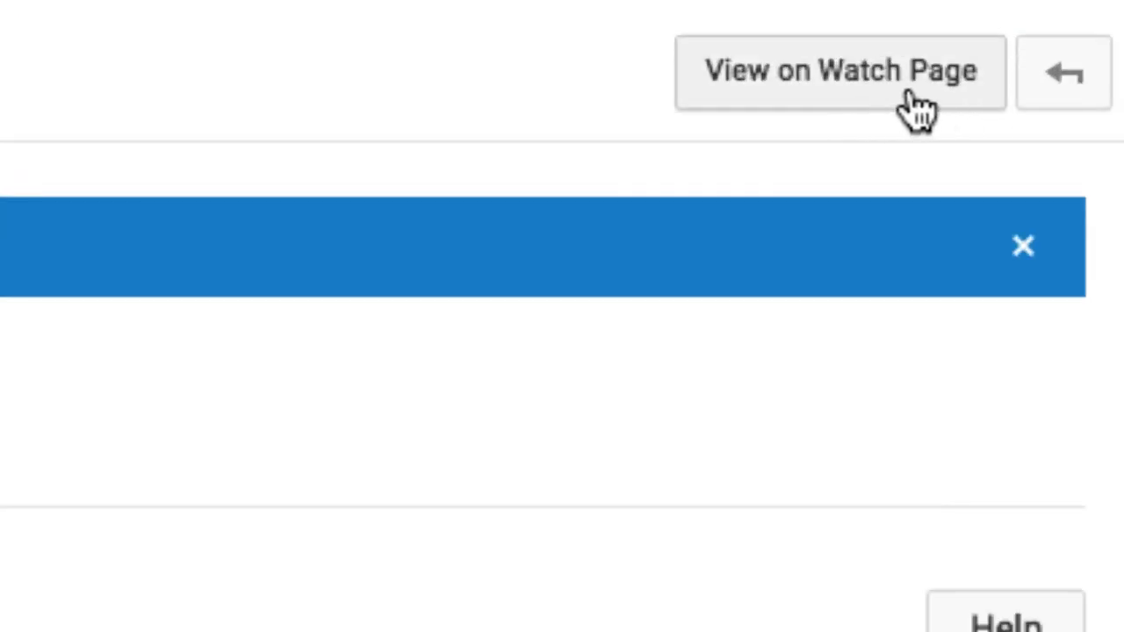
- Copy the Studio Test watch-page link address, then clear all windows to show the desktop
{"action": "right_click", "coordinate": [913, 95]}
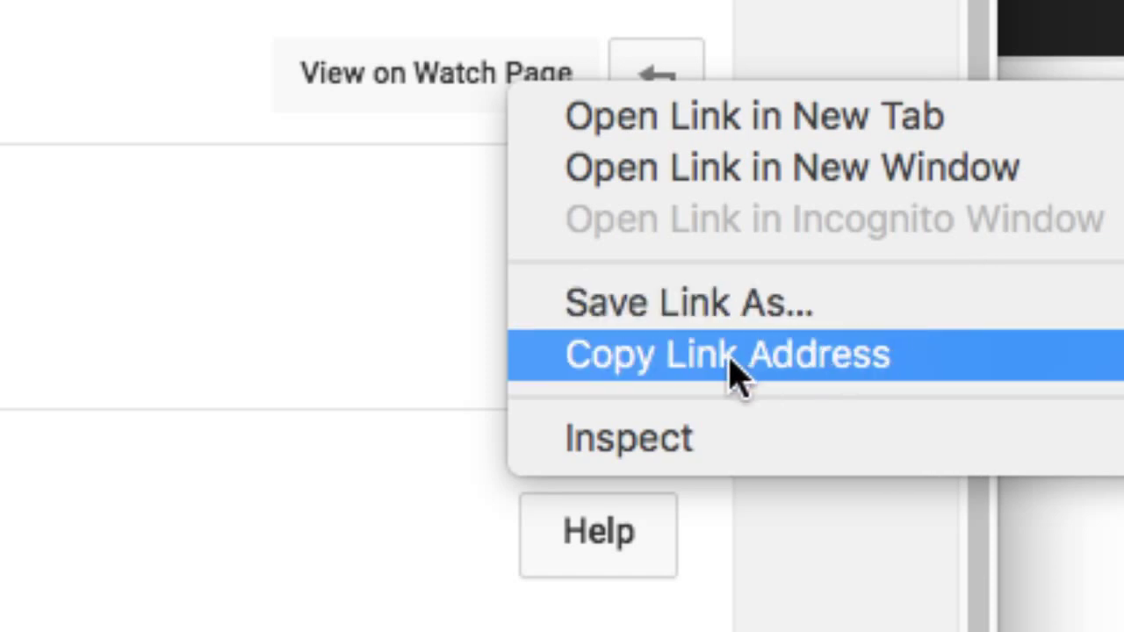
{"action": "left_click", "coordinate": [808, 373]}
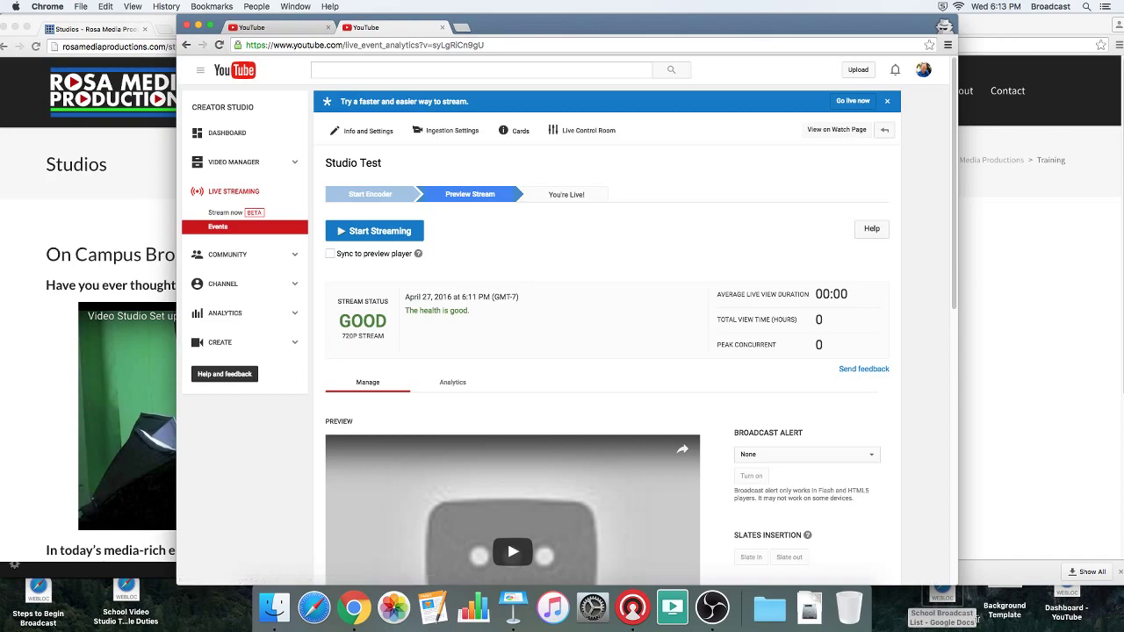
{"action": "key", "text": "F11"}
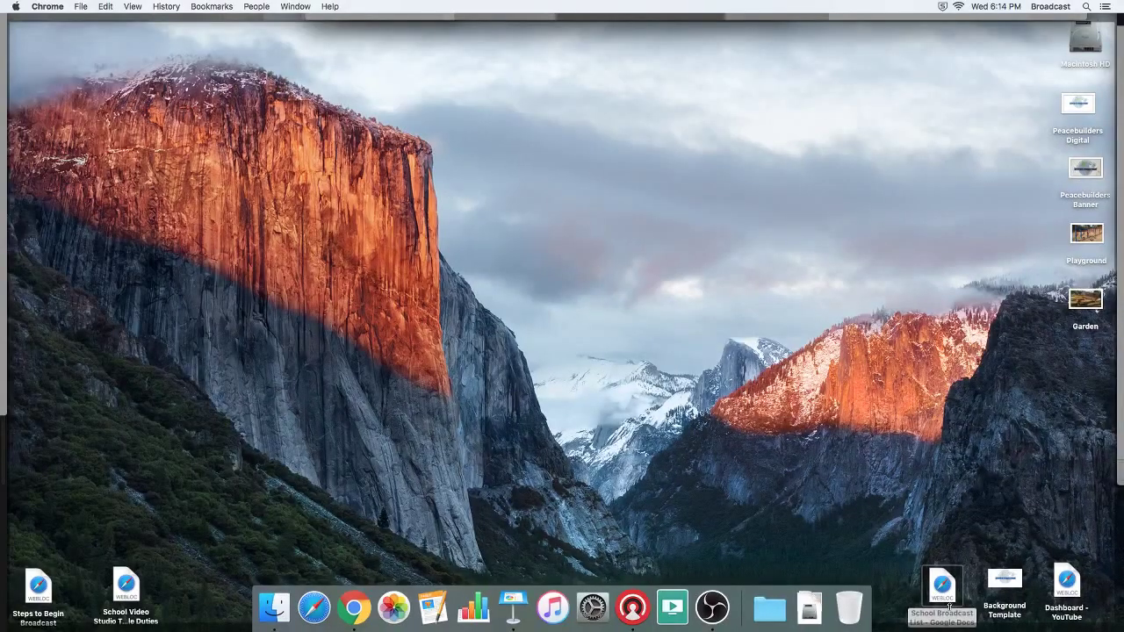
- Open the School Broadcast List doc and place the cursor on a new line below the existing link
{"action": "left_click", "coordinate": [948, 606]}
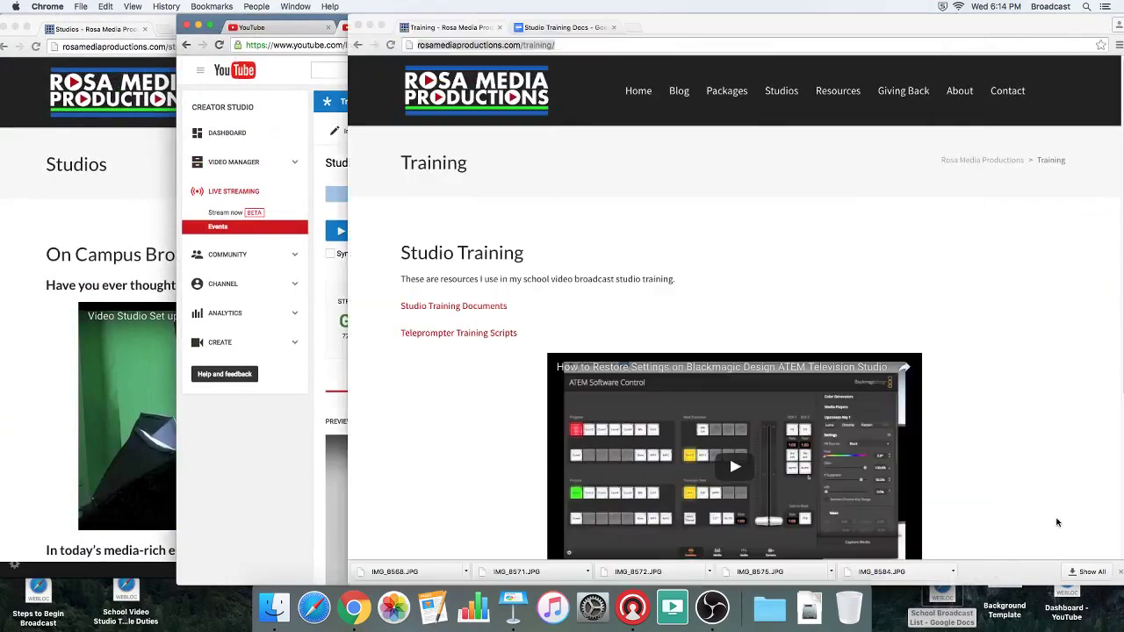
{"action": "double_click", "coordinate": [949, 605]}
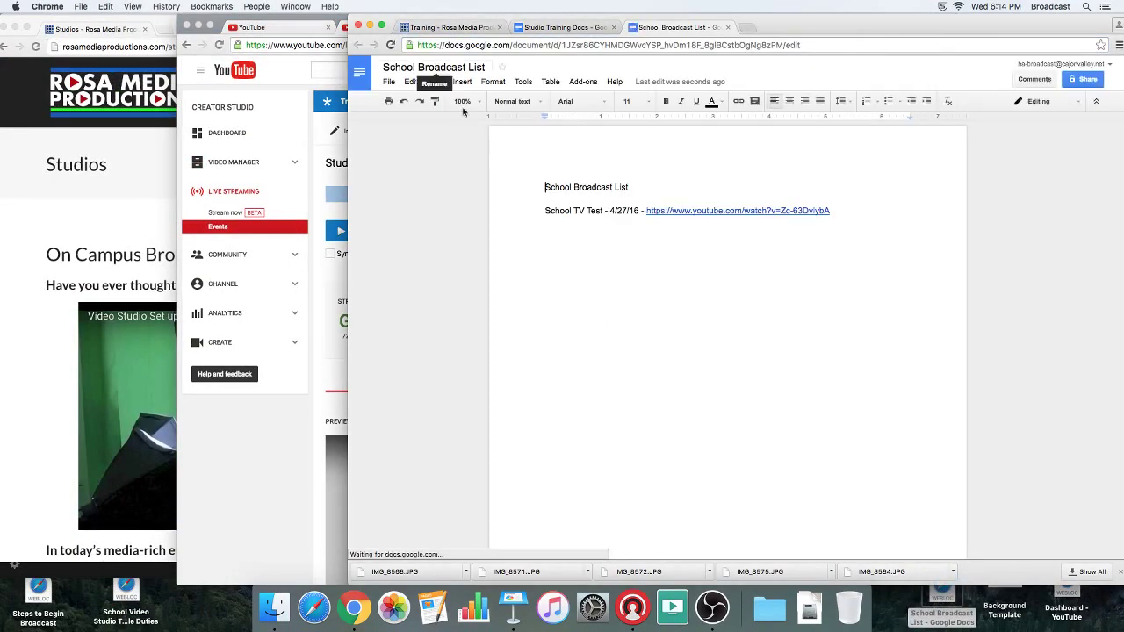
{"action": "left_click", "coordinate": [861, 235]}
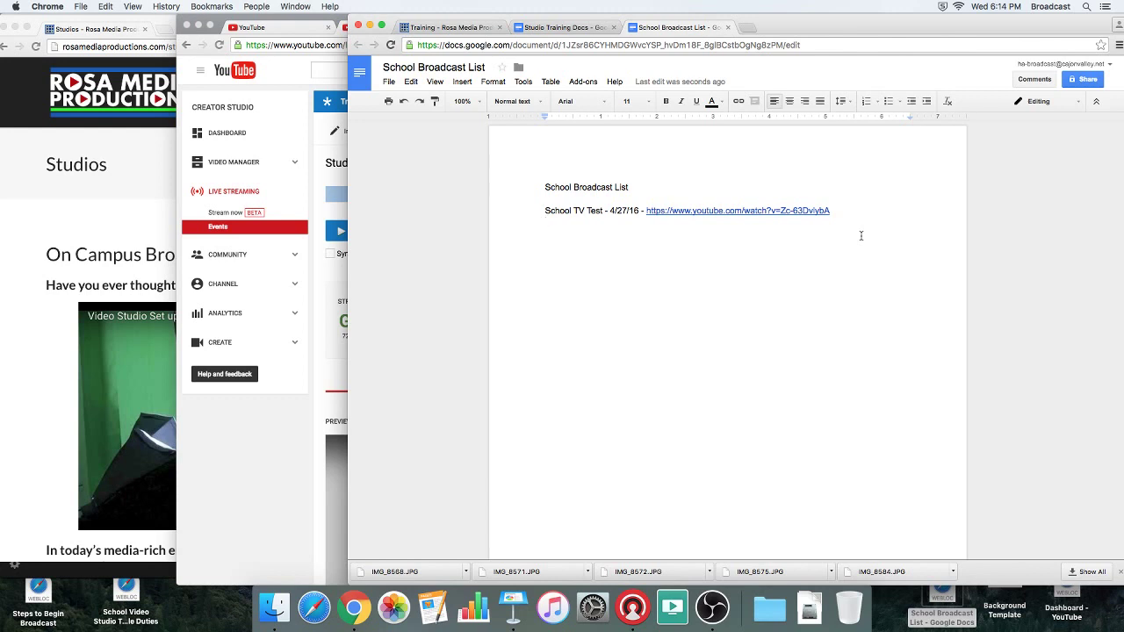
- Add 'Broadcast Test - 4/27/16 -' followed by the pasted watch-page link, then return to YouTube
{"action": "type", "text": "Broa"}
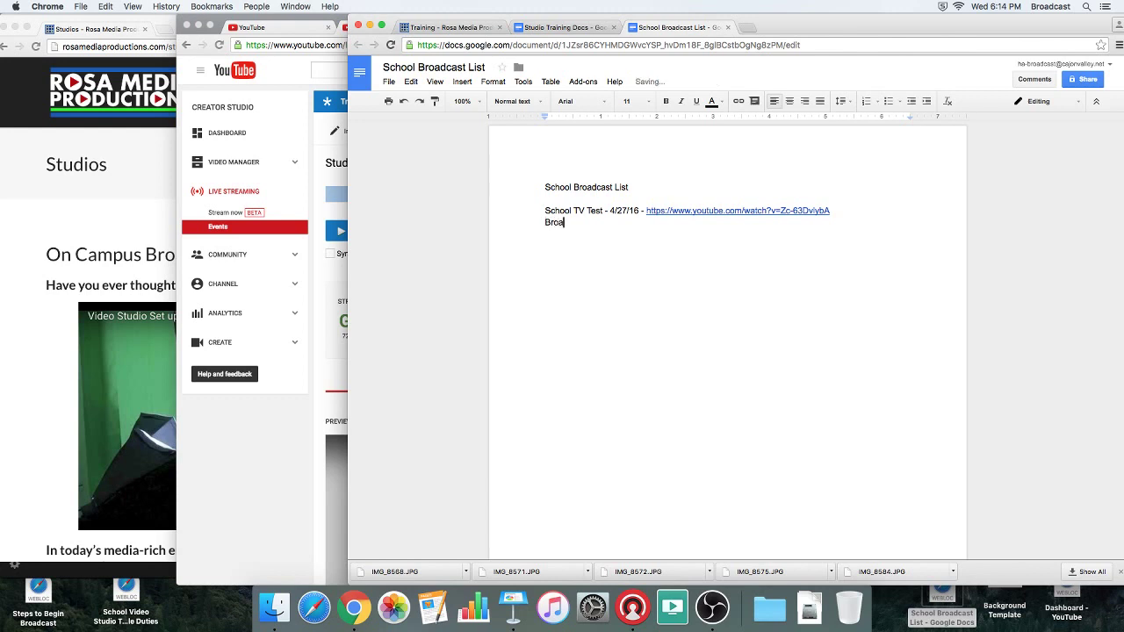
{"action": "type", "text": "dcast Test - 4/27/16 -"}
{"action": "key", "text": "super+v"}
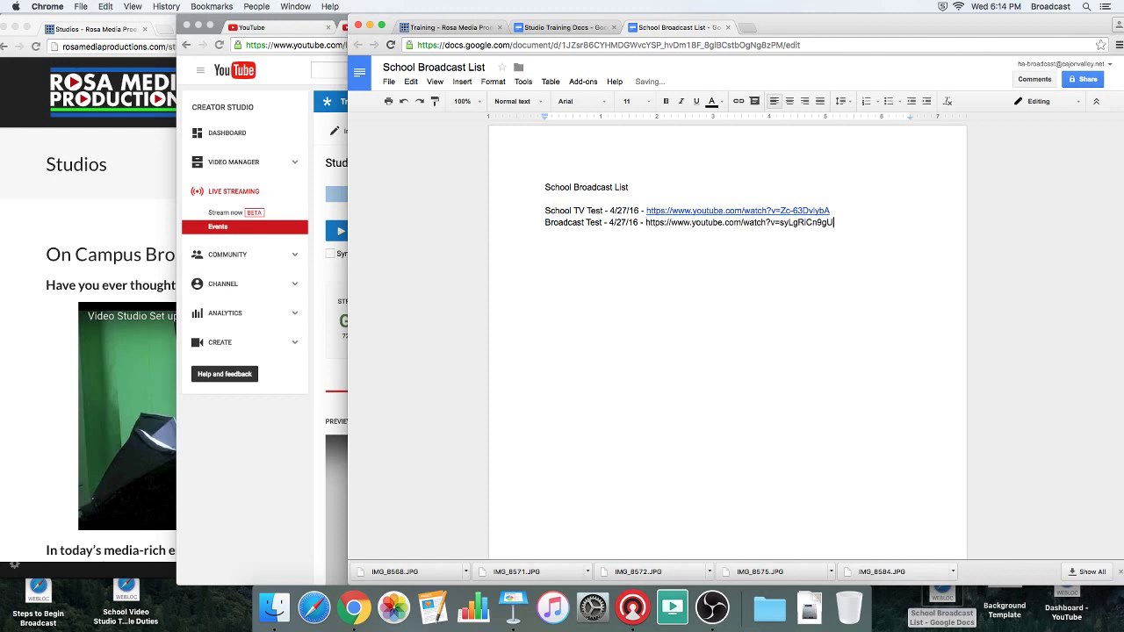
{"action": "key", "text": "Return"}
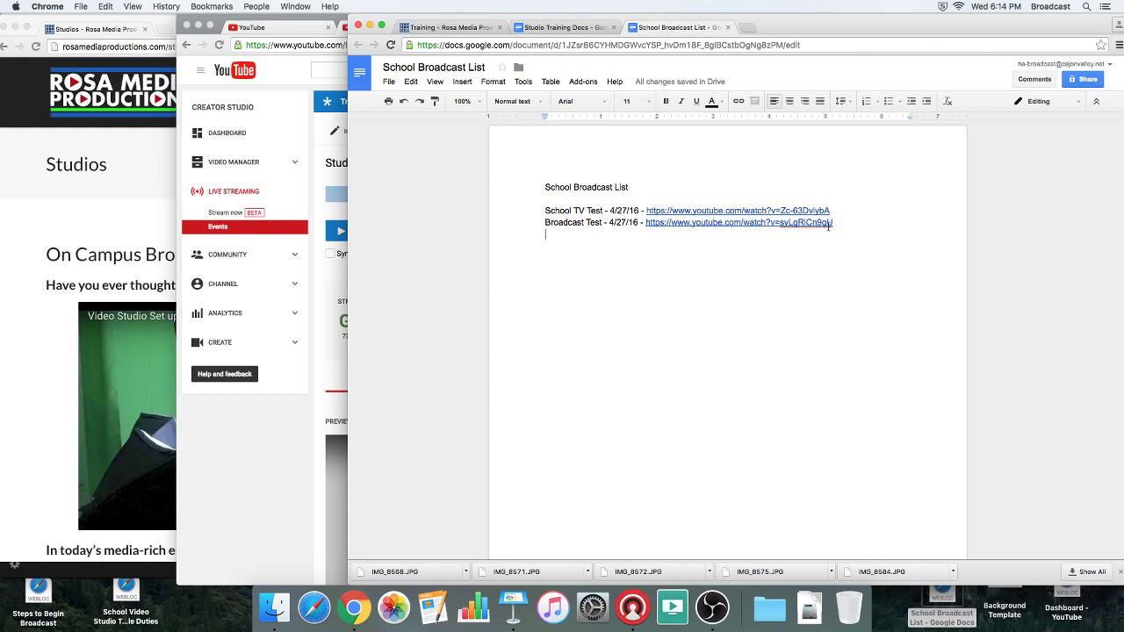
{"action": "left_click", "coordinate": [316, 212]}
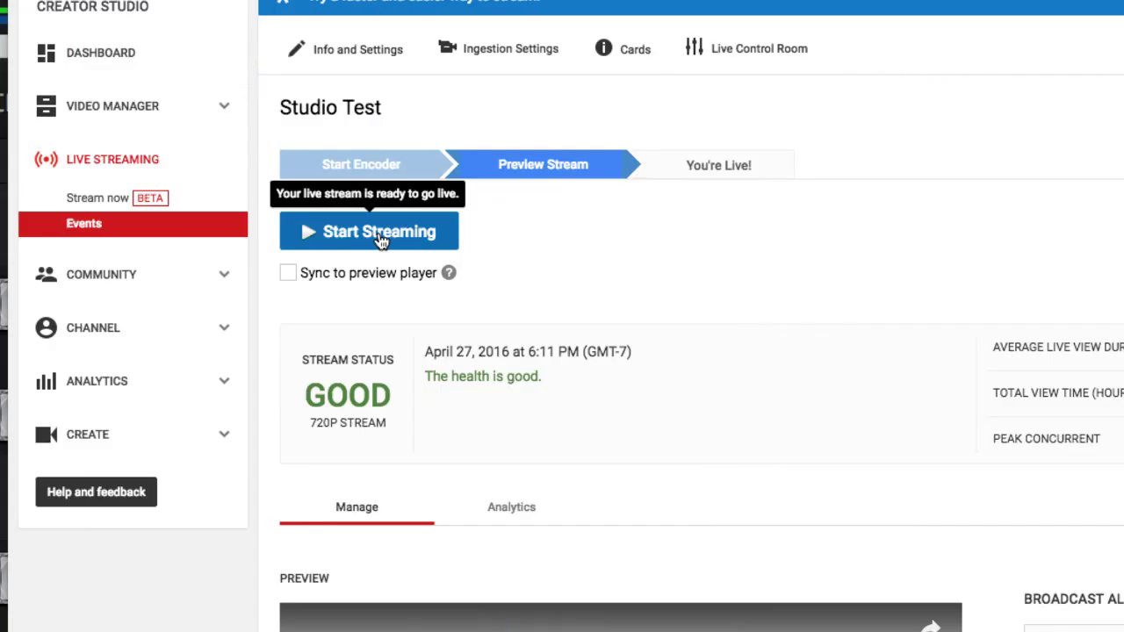
{"action": "left_click", "coordinate": [381, 240]}
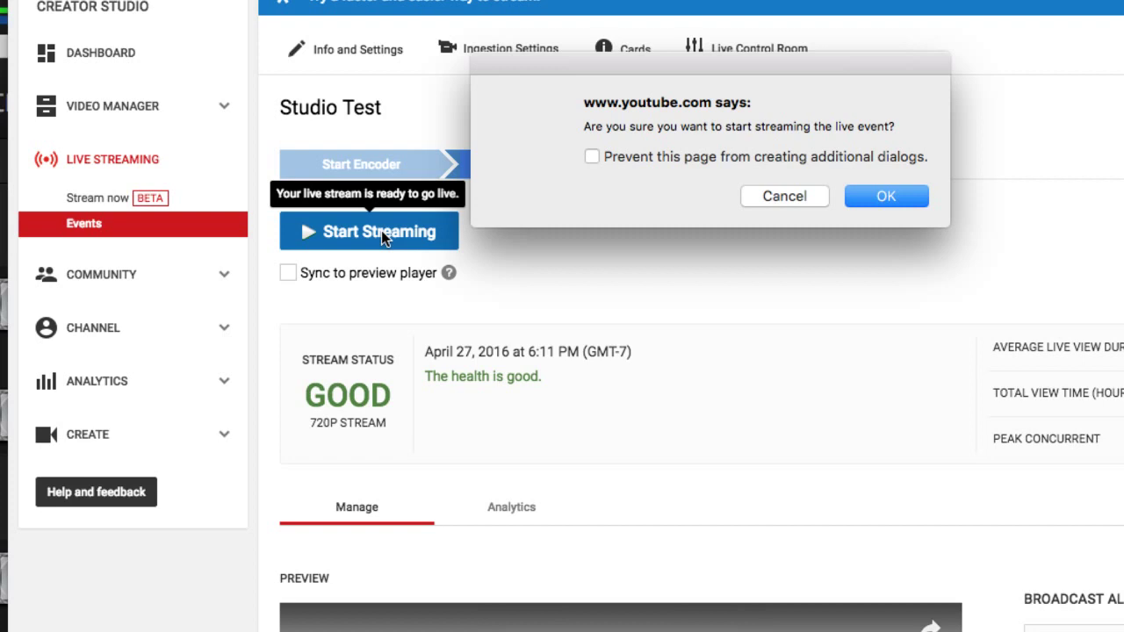
{"action": "key", "text": "Return"}
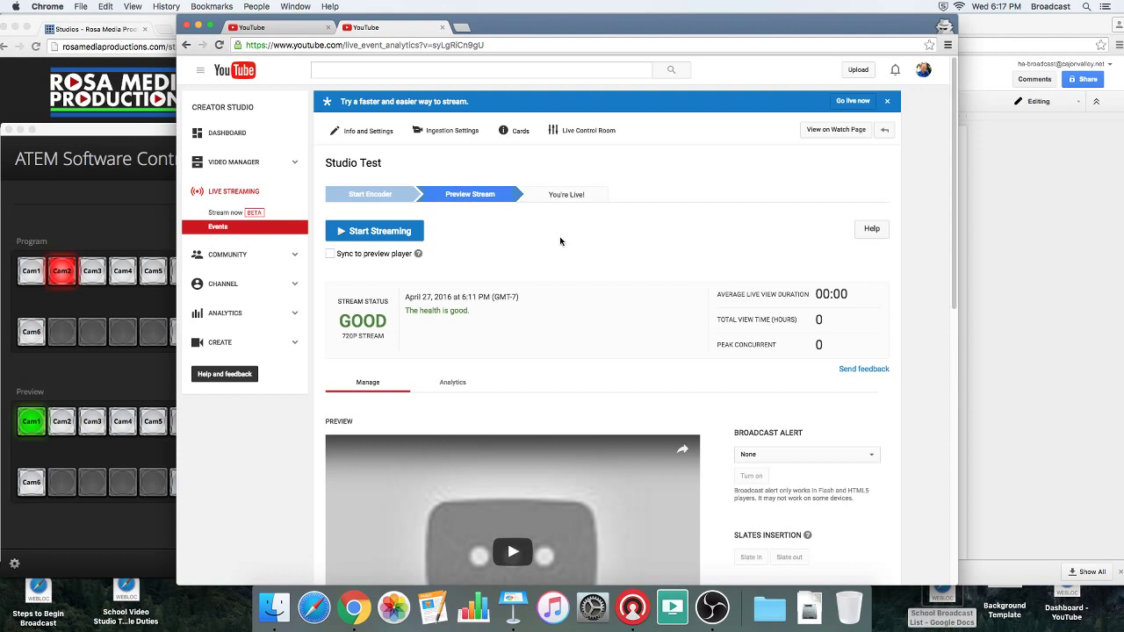
- Switch between the YouTube event page and ATEM Software Control, ending with the ATEM switcher in front
{"action": "key", "text": "super+Tab"}
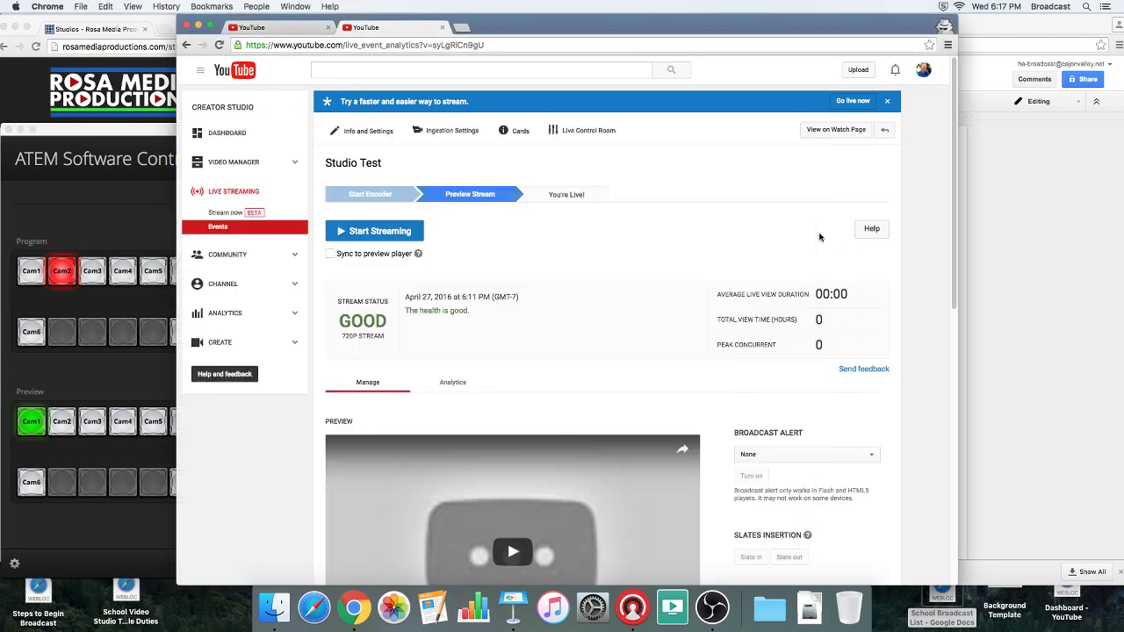
{"action": "left_click", "coordinate": [816, 239]}
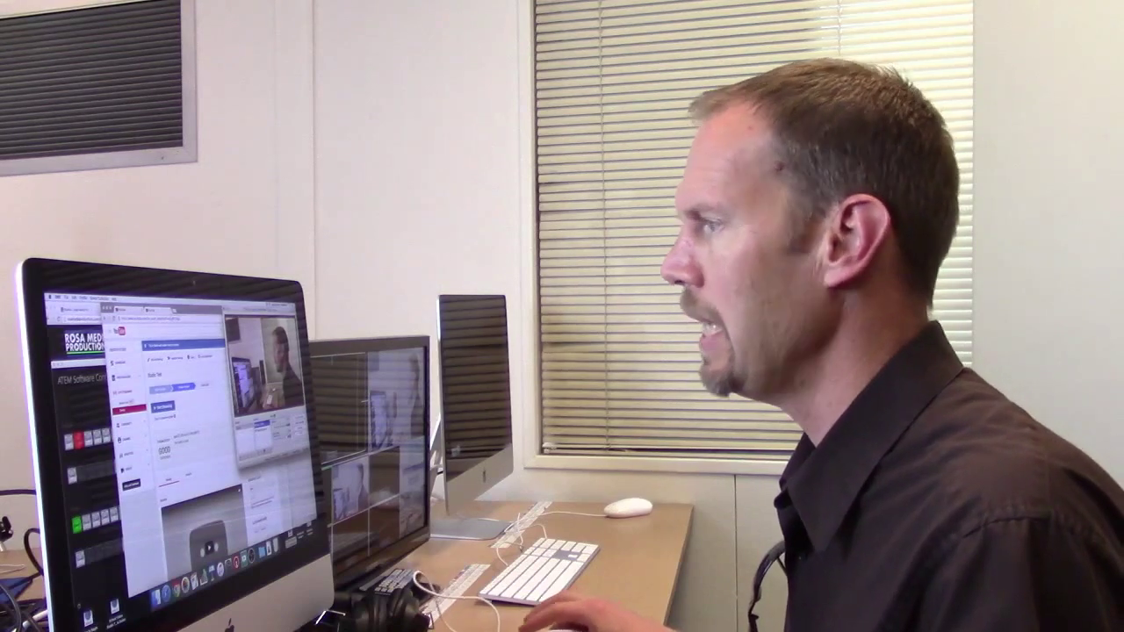
{"action": "key", "text": "super+Tab"}
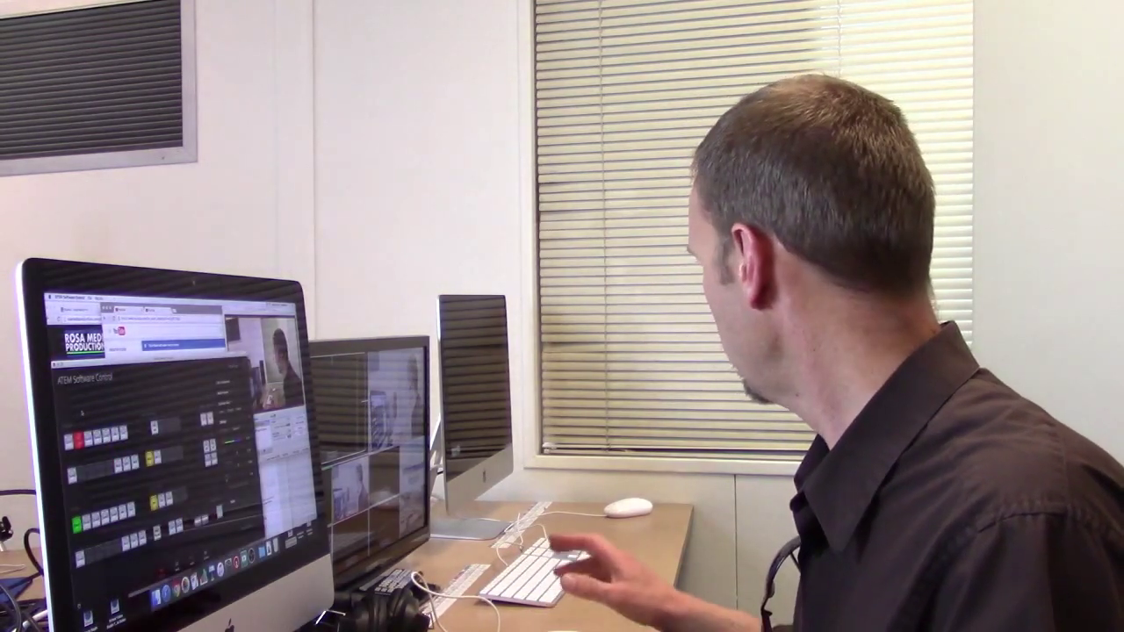